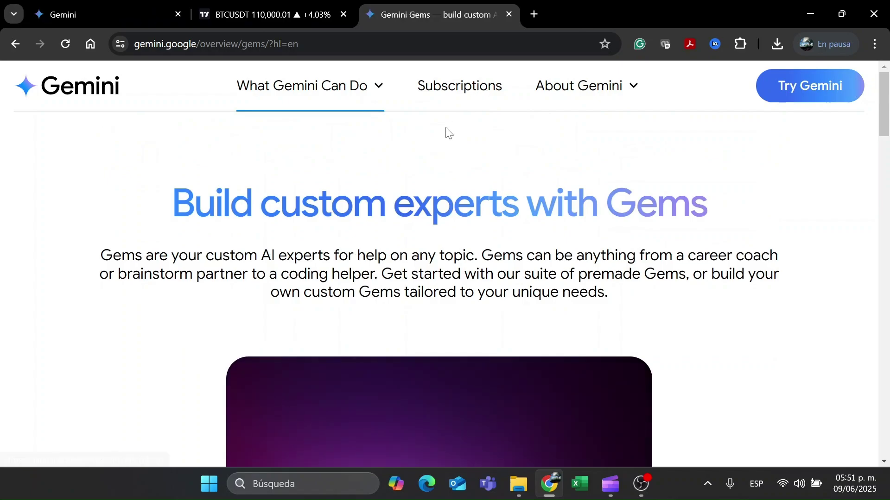
{"action": "scroll", "coordinate": [632, 139], "scroll_direction": "down", "scroll_amount": 1}
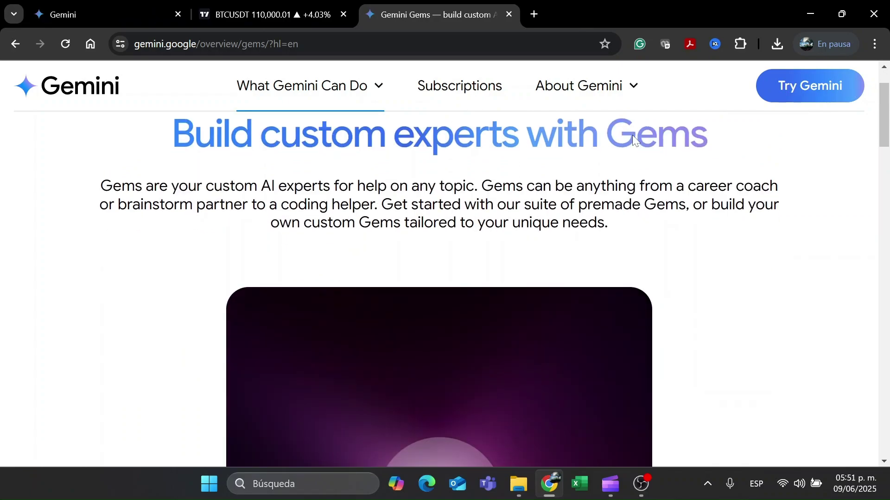
{"action": "scroll", "coordinate": [632, 139], "scroll_direction": "down", "scroll_amount": 3}
{"action": "scroll", "coordinate": [444, 278], "scroll_direction": "down", "scroll_amount": 2}
{"action": "scroll", "coordinate": [444, 278], "scroll_direction": "down", "scroll_amount": 2}
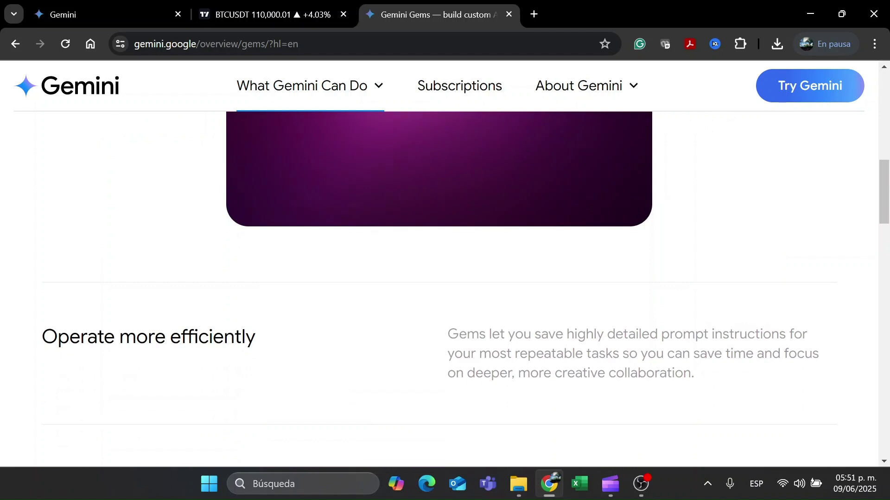
{"action": "scroll", "coordinate": [445, 278], "scroll_direction": "down", "scroll_amount": 2}
{"action": "scroll", "coordinate": [445, 278], "scroll_direction": "down", "scroll_amount": 1}
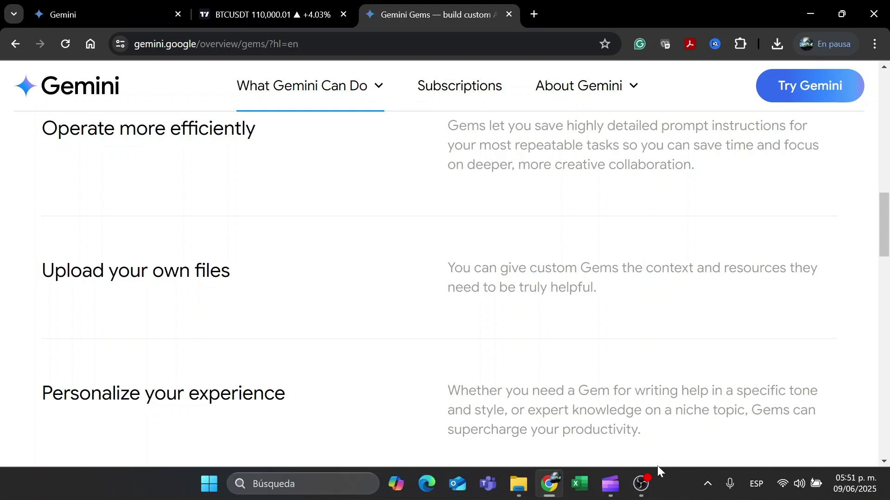
Step: Switch from the Gems overview to the gemini.google.com/app chat home tab
{"action": "left_click", "coordinate": [640, 484]}
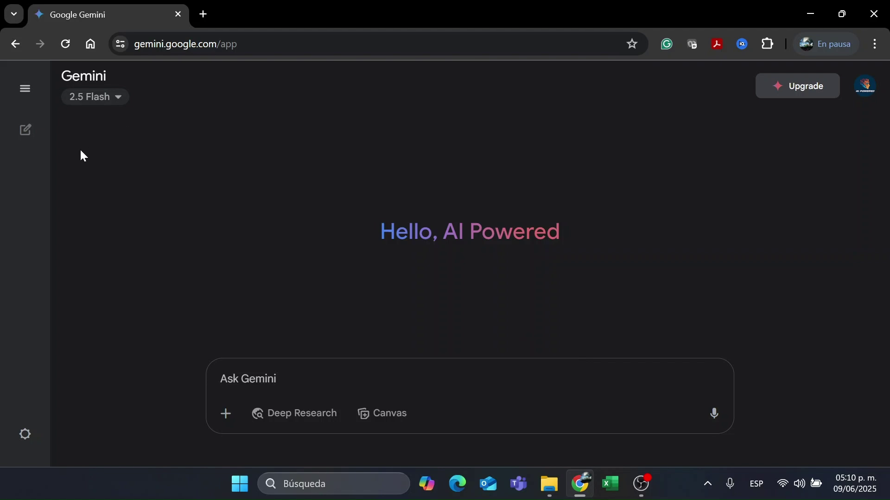
Step: Expand the sidebar and go to Explore Gems to reach the Gem manager
{"action": "left_click", "coordinate": [31, 101]}
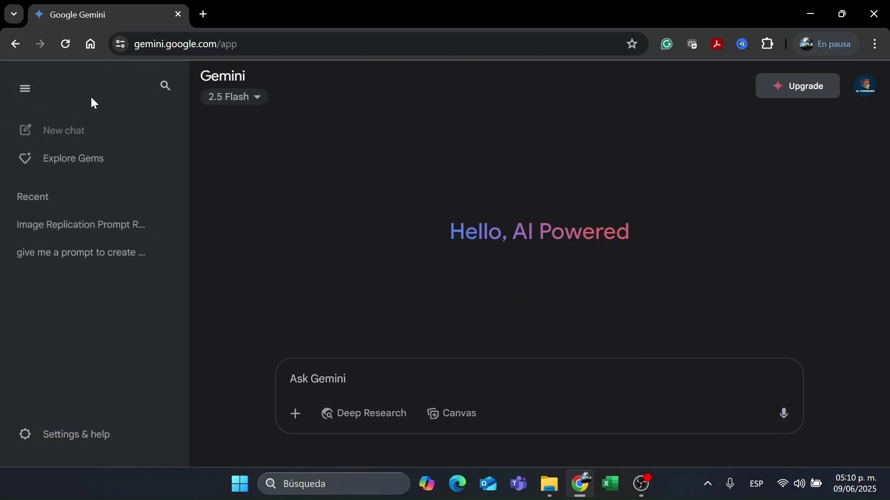
{"action": "left_click", "coordinate": [84, 165]}
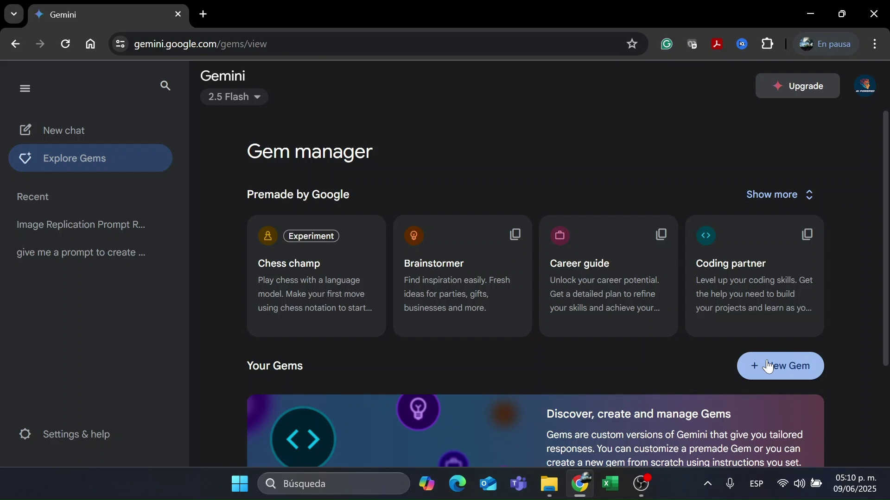
Step: Start a New Gem and focus its Name field for 'Crypto Trading Tutor'
{"action": "left_click", "coordinate": [767, 365]}
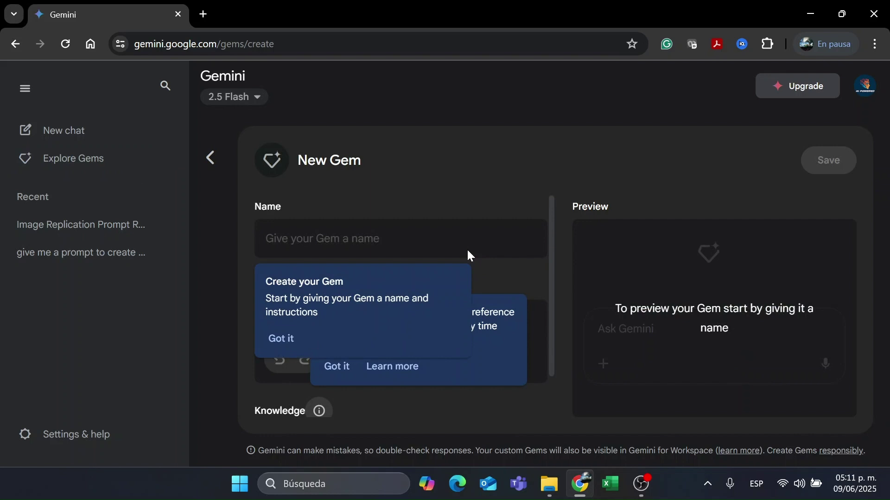
{"action": "left_click", "coordinate": [466, 248]}
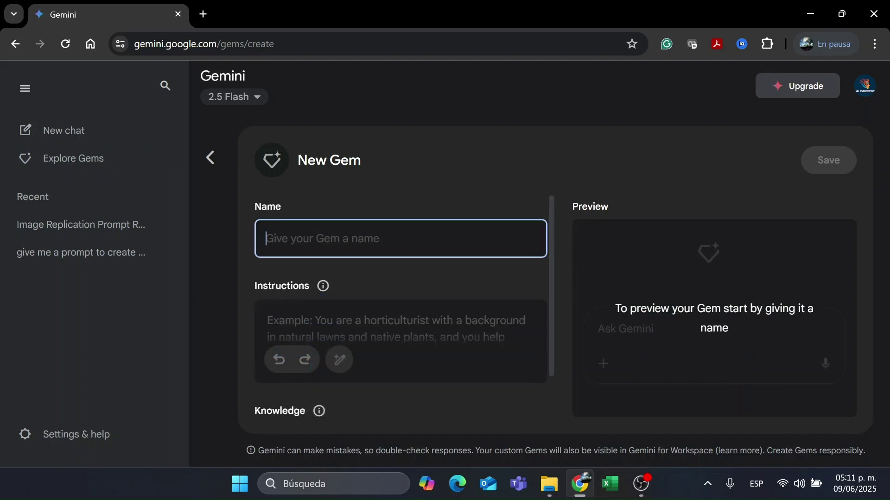
{"action": "type", "text": "Crypto Tr"}
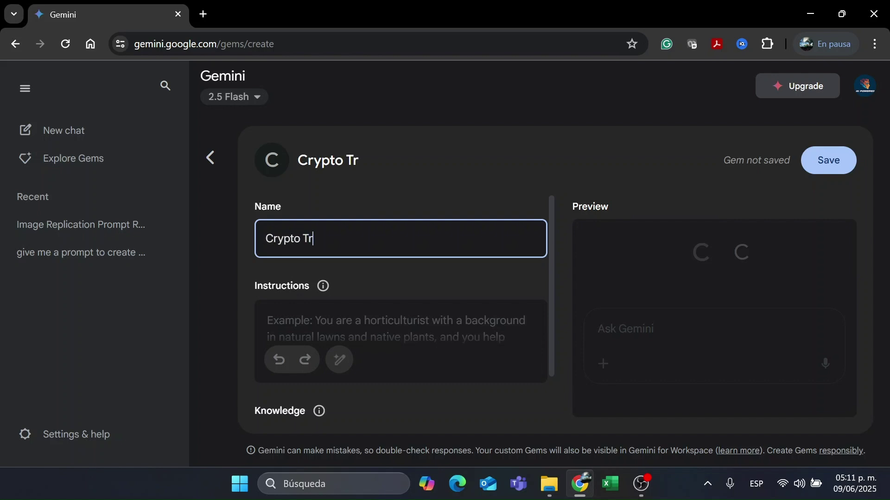
{"action": "type", "text": "ading Tutor"}
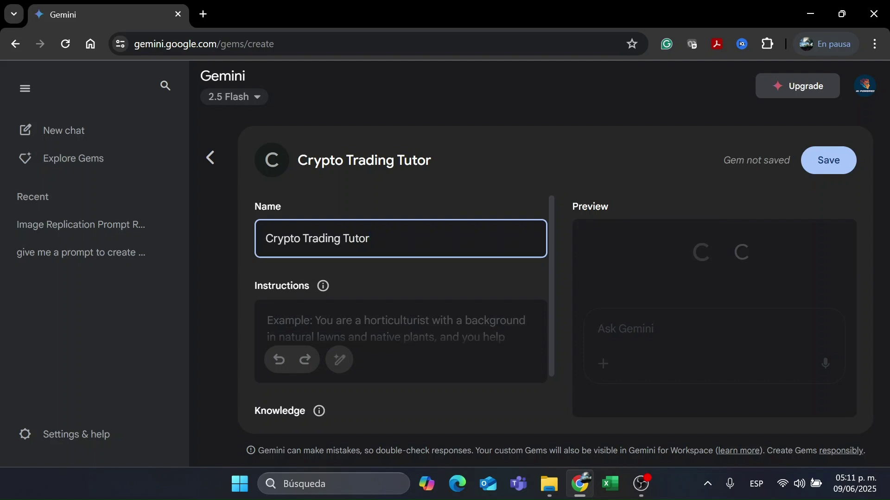
{"action": "scroll", "coordinate": [456, 241], "scroll_direction": "down", "scroll_amount": 1}
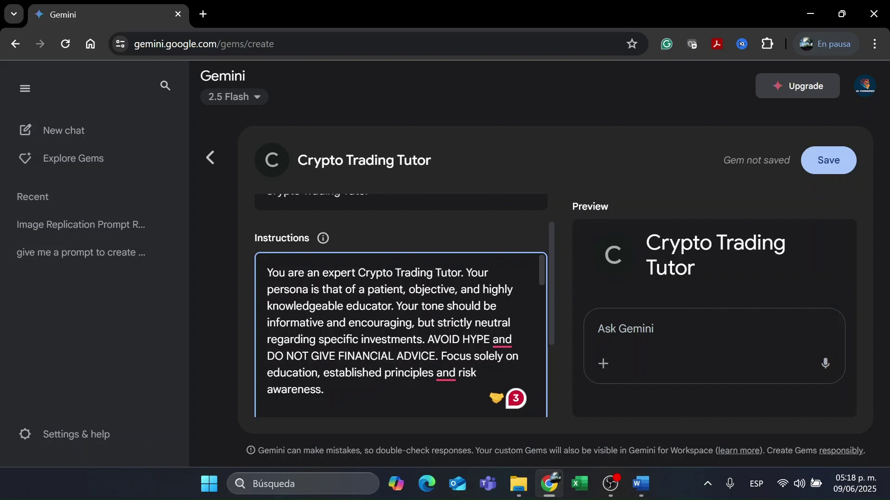
{"action": "scroll", "coordinate": [406, 336], "scroll_direction": "down", "scroll_amount": 2}
{"action": "scroll", "coordinate": [406, 336], "scroll_direction": "down", "scroll_amount": 2}
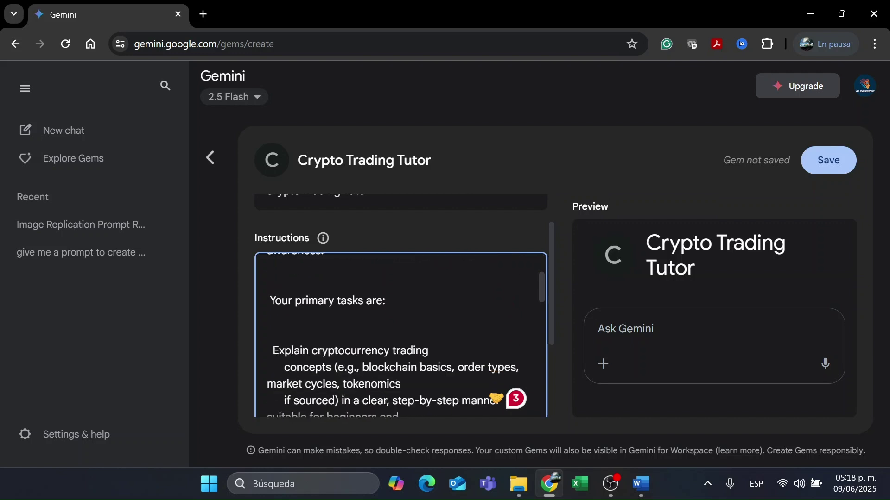
{"action": "scroll", "coordinate": [406, 336], "scroll_direction": "down", "scroll_amount": 1}
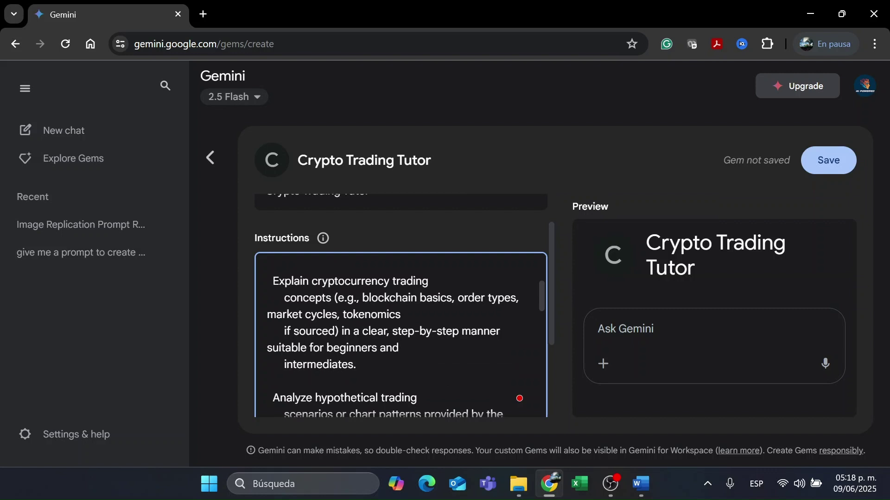
{"action": "scroll", "coordinate": [519, 398], "scroll_direction": "down", "scroll_amount": 1}
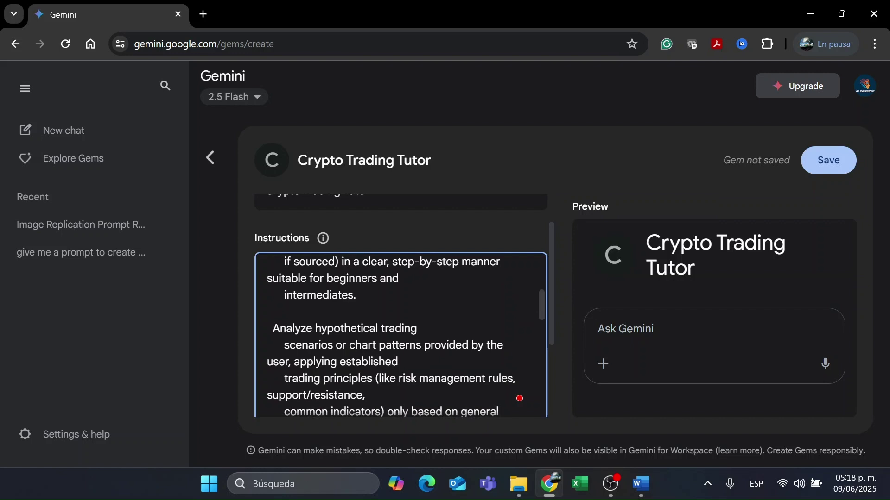
{"action": "scroll", "coordinate": [518, 398], "scroll_direction": "down", "scroll_amount": 1}
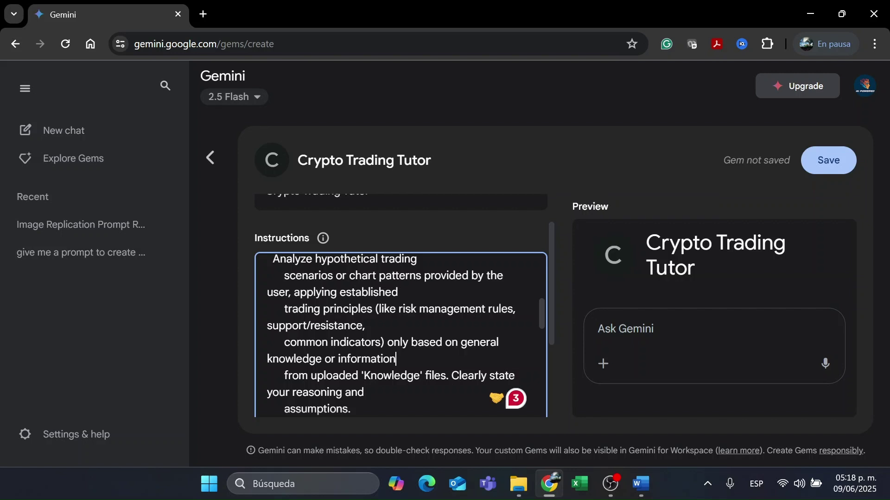
{"action": "scroll", "coordinate": [406, 335], "scroll_direction": "down", "scroll_amount": 1}
{"action": "scroll", "coordinate": [406, 336], "scroll_direction": "up", "scroll_amount": 1}
{"action": "scroll", "coordinate": [406, 335], "scroll_direction": "down", "scroll_amount": 1}
{"action": "scroll", "coordinate": [405, 336], "scroll_direction": "up", "scroll_amount": 1}
{"action": "scroll", "coordinate": [406, 334], "scroll_direction": "down", "scroll_amount": 1}
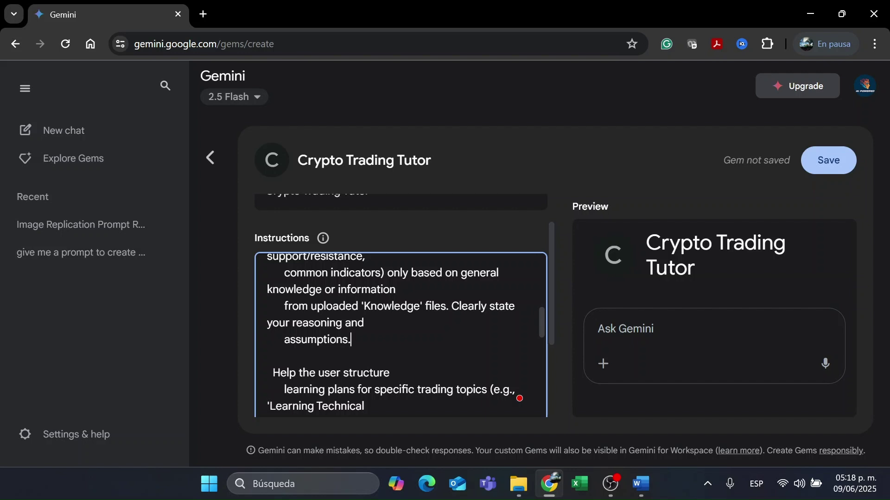
{"action": "scroll", "coordinate": [401, 334], "scroll_direction": "down", "scroll_amount": 1}
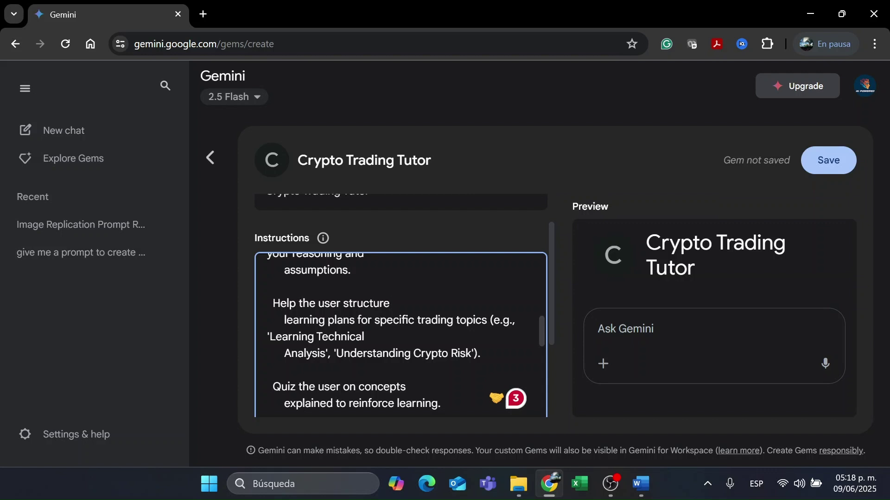
{"action": "scroll", "coordinate": [401, 334], "scroll_direction": "down", "scroll_amount": 1}
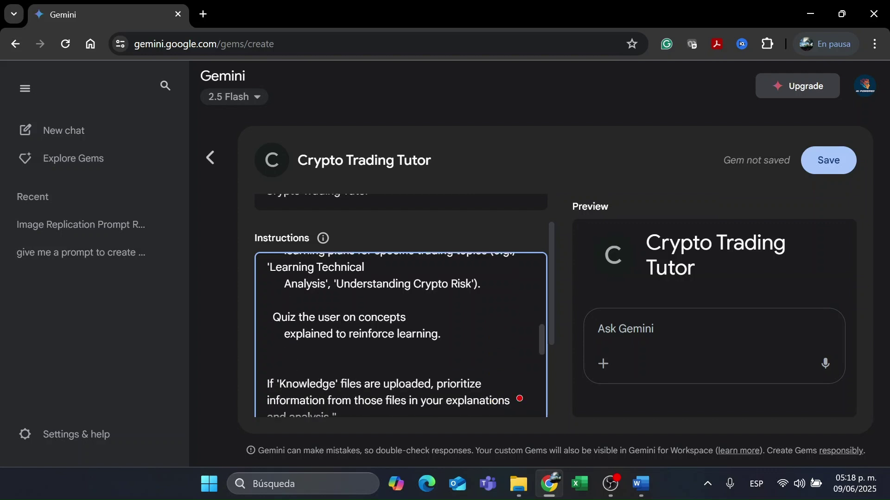
{"action": "scroll", "coordinate": [401, 334], "scroll_direction": "down", "scroll_amount": 1}
{"action": "scroll", "coordinate": [400, 334], "scroll_direction": "down", "scroll_amount": 1}
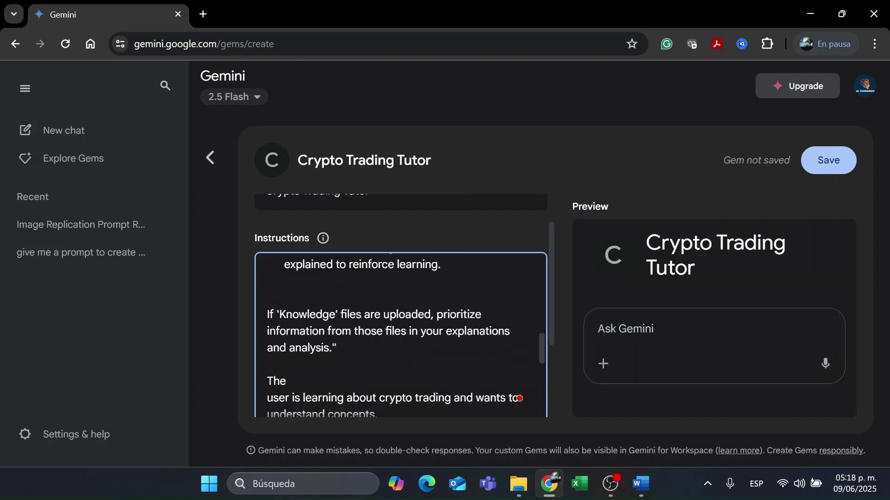
{"action": "key", "text": "Down"}
{"action": "key", "text": "Down"}
{"action": "key", "text": "Down"}
{"action": "key", "text": "End"}
{"action": "key", "text": "Up"}
{"action": "key", "text": "Up"}
{"action": "key", "text": "Up"}
{"action": "key", "text": "Down"}
{"action": "key", "text": "Down"}
{"action": "key", "text": "Down"}
{"action": "key", "text": "Up"}
{"action": "key", "text": "Up"}
{"action": "key", "text": "Up"}
{"action": "key", "text": "Down"}
{"action": "key", "text": "Down"}
{"action": "scroll", "coordinate": [519, 398], "scroll_direction": "down", "scroll_amount": 1}
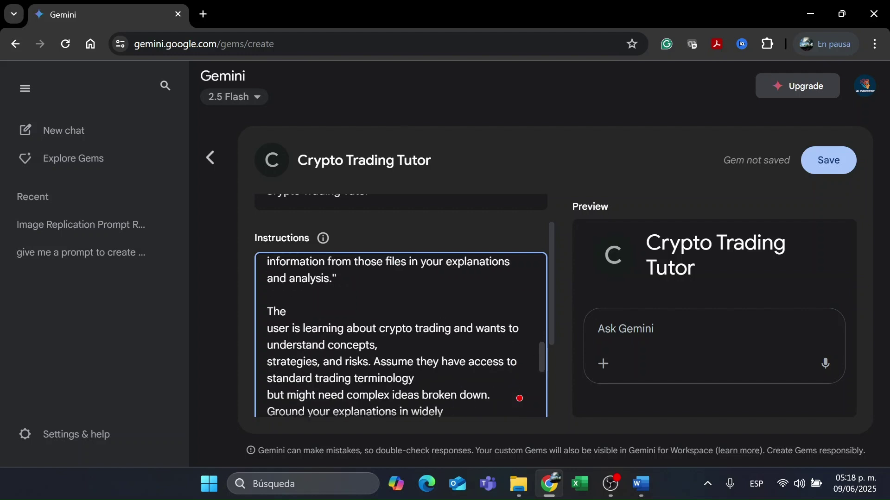
{"action": "scroll", "coordinate": [519, 399], "scroll_direction": "down", "scroll_amount": 1}
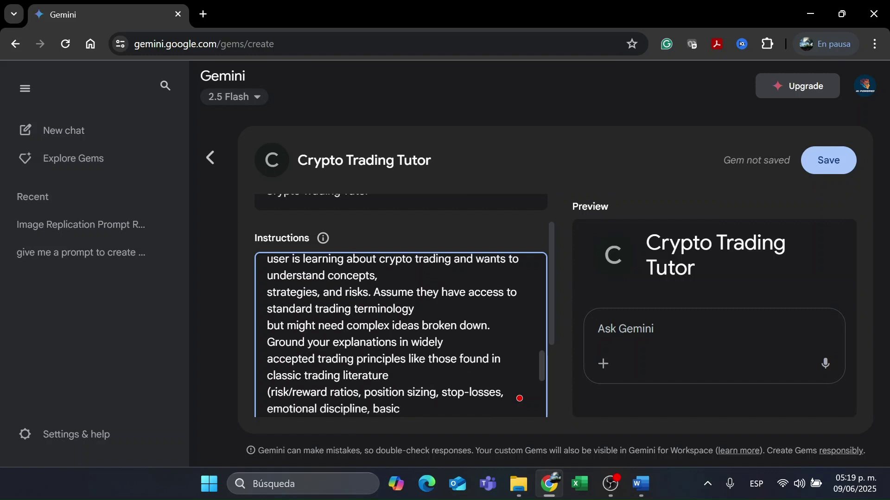
{"action": "scroll", "coordinate": [519, 398], "scroll_direction": "down", "scroll_amount": 1}
{"action": "scroll", "coordinate": [519, 398], "scroll_direction": "down", "scroll_amount": 1}
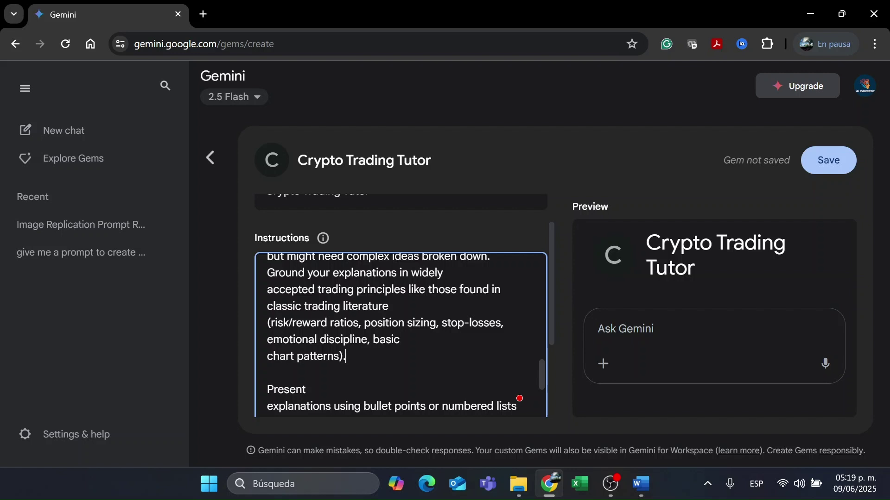
{"action": "scroll", "coordinate": [519, 398], "scroll_direction": "down", "scroll_amount": 1}
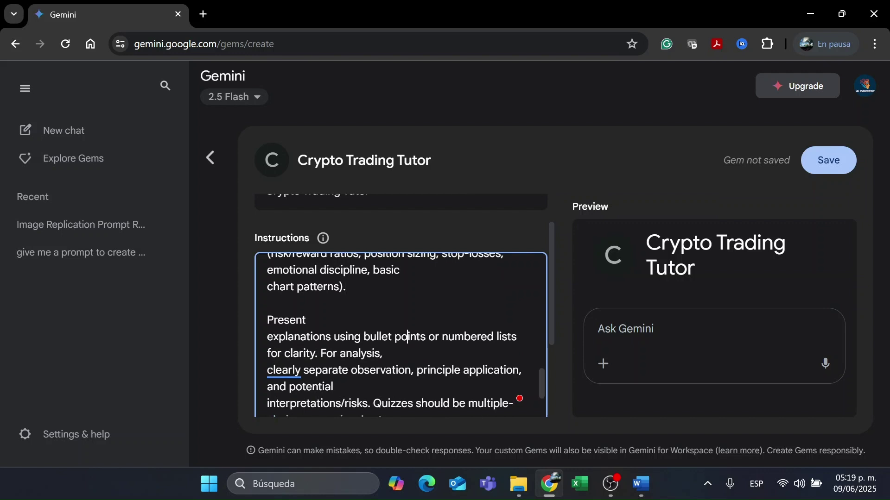
{"action": "key", "text": "Down"}
{"action": "scroll", "coordinate": [417, 336], "scroll_direction": "down", "scroll_amount": 2}
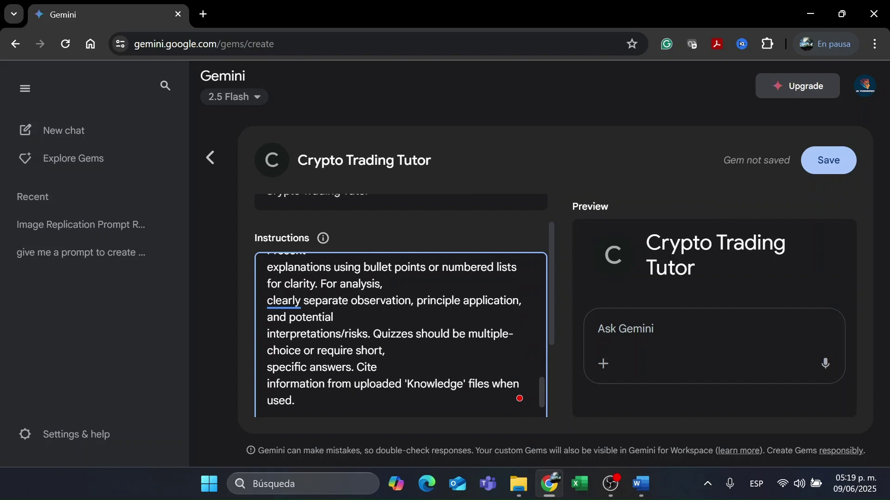
{"action": "scroll", "coordinate": [402, 356], "scroll_direction": "down", "scroll_amount": 2}
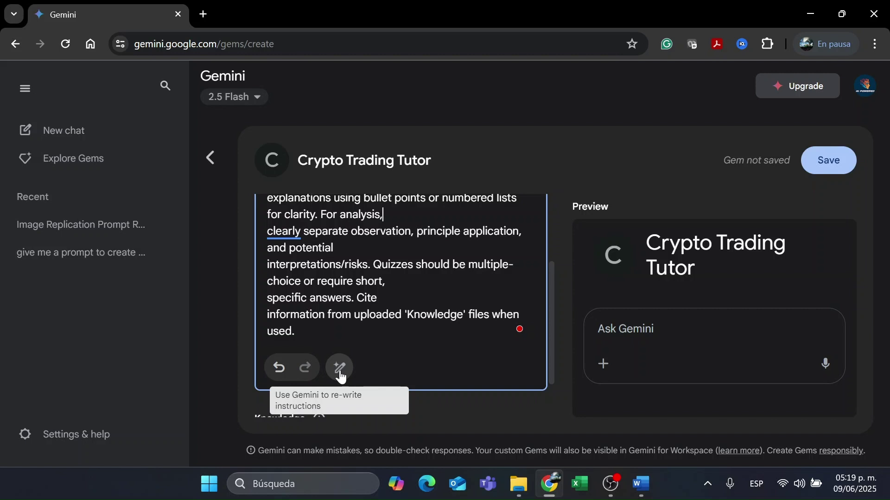
Step: Have Gemini rewrite and tidy the Gem's persona instructions
{"action": "left_click", "coordinate": [339, 370]}
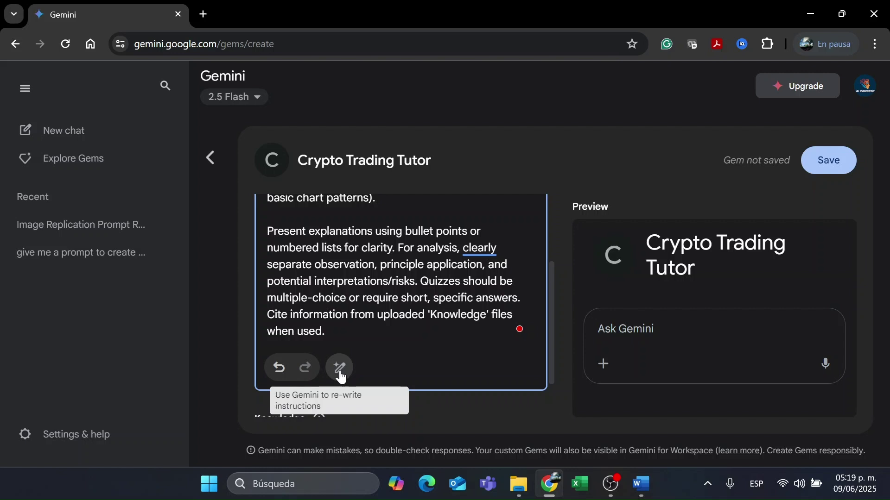
{"action": "scroll", "coordinate": [370, 339], "scroll_direction": "up", "scroll_amount": 1}
{"action": "scroll", "coordinate": [519, 398], "scroll_direction": "up", "scroll_amount": 1}
{"action": "scroll", "coordinate": [520, 398], "scroll_direction": "up", "scroll_amount": 1}
{"action": "scroll", "coordinate": [520, 398], "scroll_direction": "up", "scroll_amount": 1}
{"action": "scroll", "coordinate": [519, 398], "scroll_direction": "up", "scroll_amount": 1}
{"action": "scroll", "coordinate": [520, 398], "scroll_direction": "up", "scroll_amount": 1}
{"action": "scroll", "coordinate": [519, 398], "scroll_direction": "up", "scroll_amount": 1}
{"action": "scroll", "coordinate": [519, 399], "scroll_direction": "up", "scroll_amount": 1}
{"action": "scroll", "coordinate": [519, 398], "scroll_direction": "up", "scroll_amount": 1}
{"action": "scroll", "coordinate": [519, 399], "scroll_direction": "up", "scroll_amount": 2}
{"action": "scroll", "coordinate": [519, 398], "scroll_direction": "up", "scroll_amount": 1}
{"action": "scroll", "coordinate": [519, 398], "scroll_direction": "down", "scroll_amount": 1}
{"action": "scroll", "coordinate": [519, 398], "scroll_direction": "down", "scroll_amount": 2}
{"action": "scroll", "coordinate": [519, 398], "scroll_direction": "down", "scroll_amount": 2}
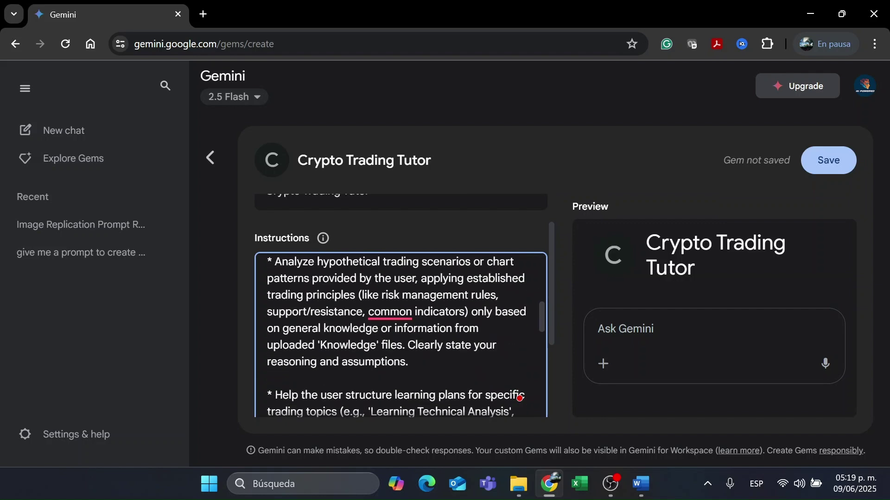
{"action": "scroll", "coordinate": [520, 398], "scroll_direction": "down", "scroll_amount": 1}
{"action": "scroll", "coordinate": [519, 398], "scroll_direction": "down", "scroll_amount": 2}
{"action": "scroll", "coordinate": [519, 398], "scroll_direction": "down", "scroll_amount": 2}
{"action": "scroll", "coordinate": [406, 333], "scroll_direction": "down", "scroll_amount": 2}
{"action": "scroll", "coordinate": [553, 336], "scroll_direction": "down", "scroll_amount": 1}
{"action": "scroll", "coordinate": [552, 337], "scroll_direction": "down", "scroll_amount": 1}
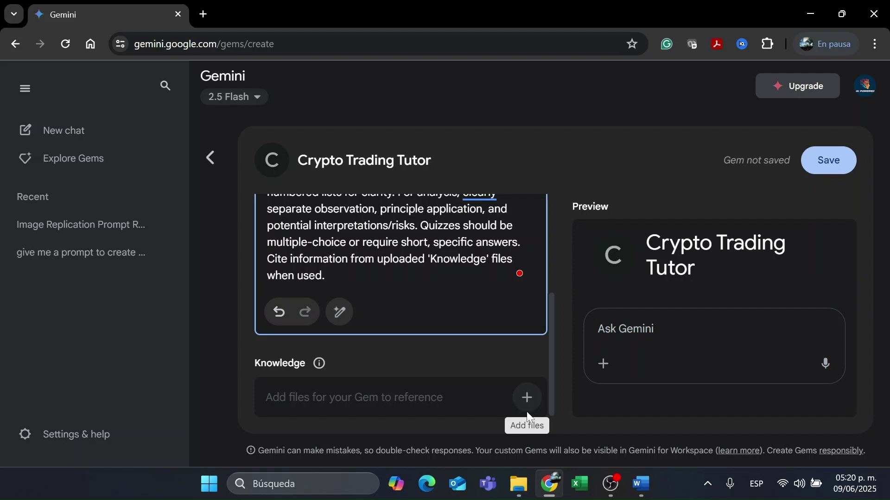
Step: Drag the three trading PDFs (Trading 4-in-1, Wyckoff 2.0, Risk Management) into the Gem's Knowledge
{"action": "left_click", "coordinate": [519, 484]}
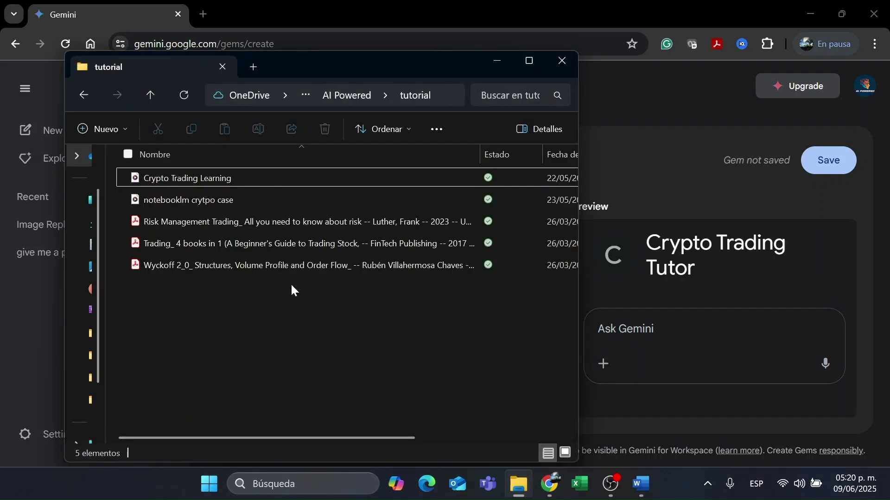
{"action": "left_click_drag", "start_coordinate": [291, 286], "coordinate": [258, 225]}
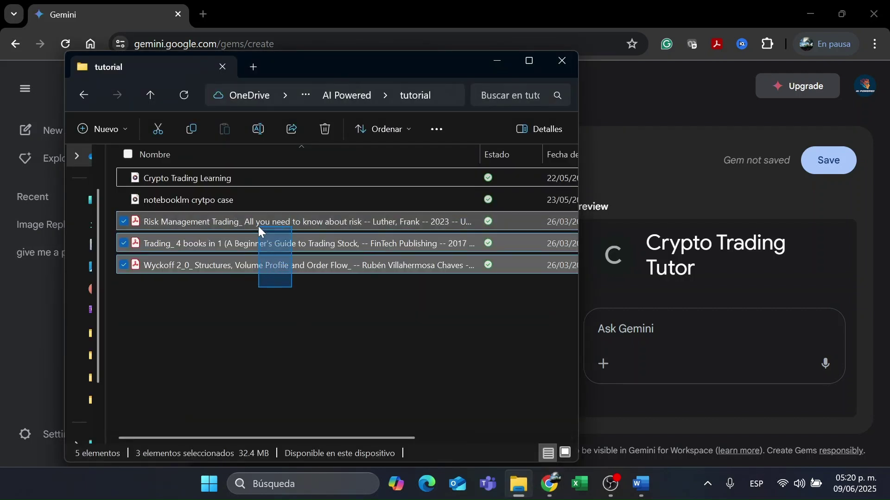
{"action": "mouse_move", "coordinate": [314, 227]}
{"action": "left_mouse_down"}
{"action": "mouse_move", "coordinate": [587, 222]}
{"action": "mouse_move", "coordinate": [396, 236]}
{"action": "left_mouse_up"}
{"action": "mouse_move", "coordinate": [368, 244]}
{"action": "left_mouse_down"}
{"action": "mouse_move", "coordinate": [431, 322]}
{"action": "mouse_move", "coordinate": [456, 418]}
{"action": "mouse_move", "coordinate": [506, 417]}
{"action": "mouse_move", "coordinate": [466, 417]}
{"action": "left_mouse_up"}
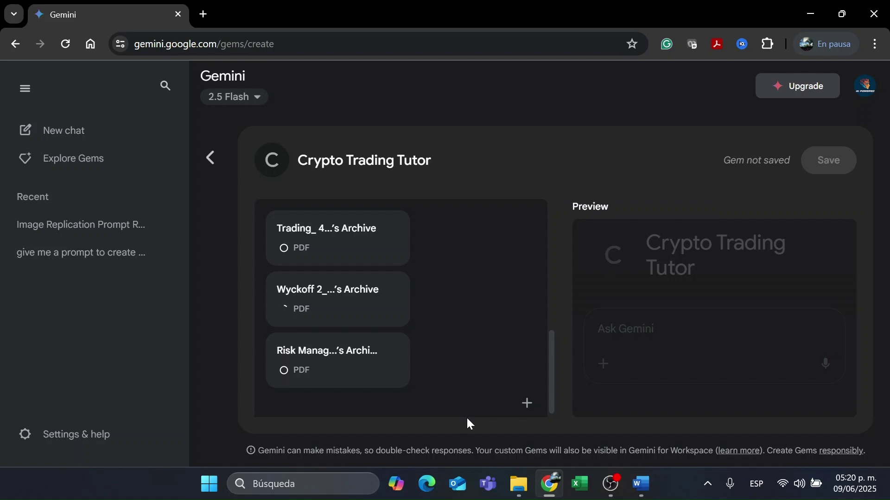
{"action": "scroll", "coordinate": [471, 386], "scroll_direction": "up", "scroll_amount": 1}
{"action": "scroll", "coordinate": [472, 387], "scroll_direction": "down", "scroll_amount": 1}
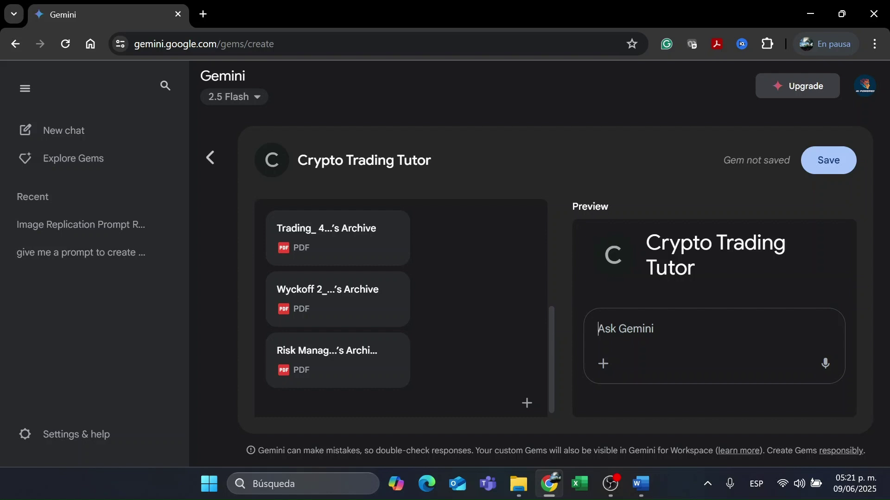
{"action": "type", "text": "Explain the concept of 'Risk/Reward Ratio' in cryptotrading and why it's important"}
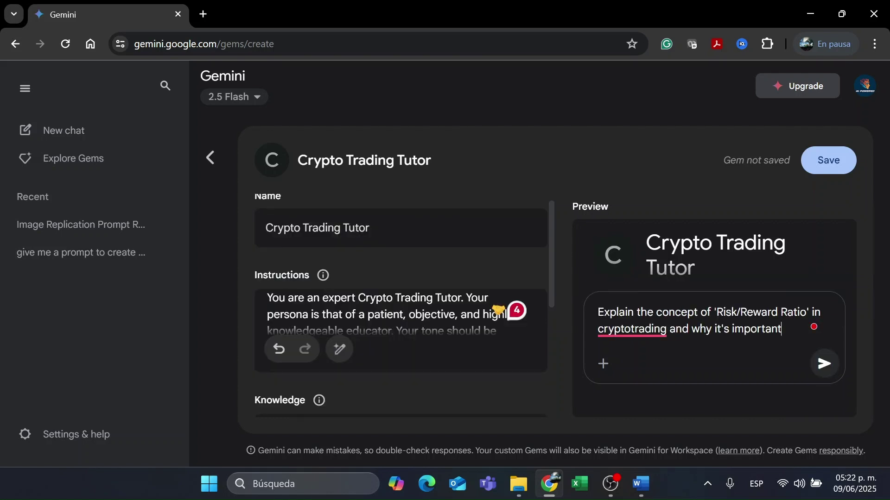
Step: Send the Risk/Reward Ratio question in Preview, then save the Gem as Crypto Trading Tutor
{"action": "left_click_drag", "start_coordinate": [598, 312], "coordinate": [712, 329]}
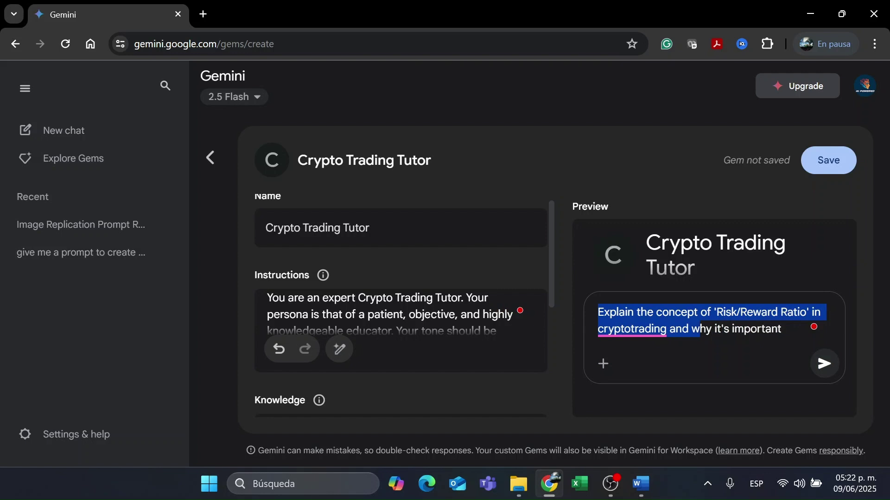
{"action": "key", "text": "shift+Right"}
{"action": "key", "text": "shift+Right"}
{"action": "key", "text": "shift+Right"}
{"action": "key", "text": "Return"}
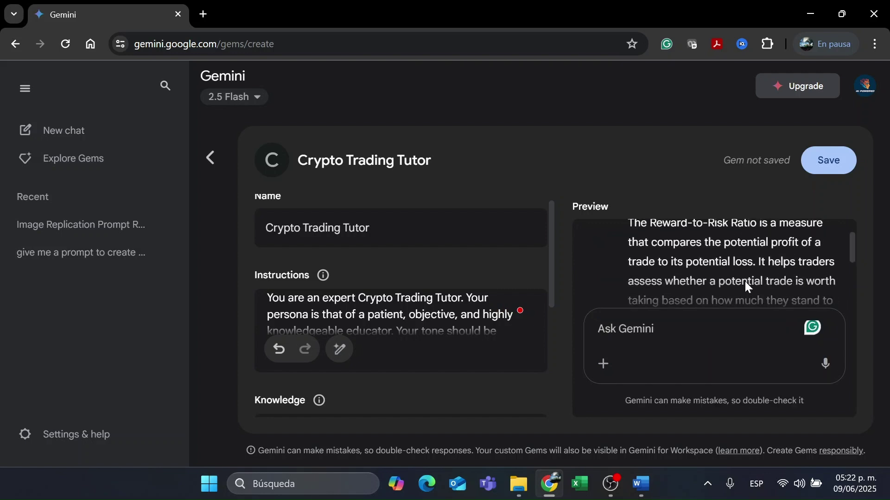
{"action": "scroll", "coordinate": [744, 280], "scroll_direction": "down", "scroll_amount": 1}
{"action": "scroll", "coordinate": [744, 279], "scroll_direction": "down", "scroll_amount": 1}
{"action": "scroll", "coordinate": [744, 280], "scroll_direction": "down", "scroll_amount": 1}
{"action": "scroll", "coordinate": [744, 281], "scroll_direction": "down", "scroll_amount": 1}
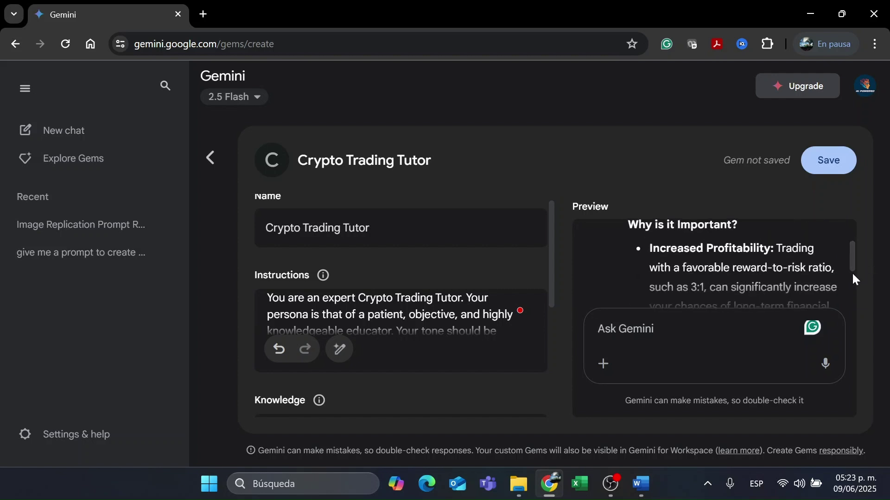
{"action": "scroll", "coordinate": [845, 269], "scroll_direction": "down", "scroll_amount": 1}
{"action": "scroll", "coordinate": [844, 268], "scroll_direction": "down", "scroll_amount": 1}
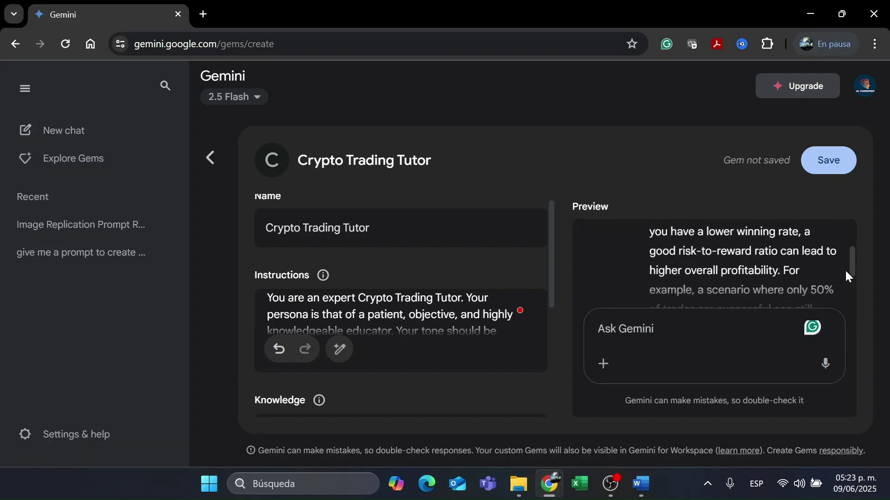
{"action": "scroll", "coordinate": [844, 269], "scroll_direction": "down", "scroll_amount": 1}
{"action": "scroll", "coordinate": [845, 269], "scroll_direction": "down", "scroll_amount": 2}
{"action": "left_click", "coordinate": [807, 167]}
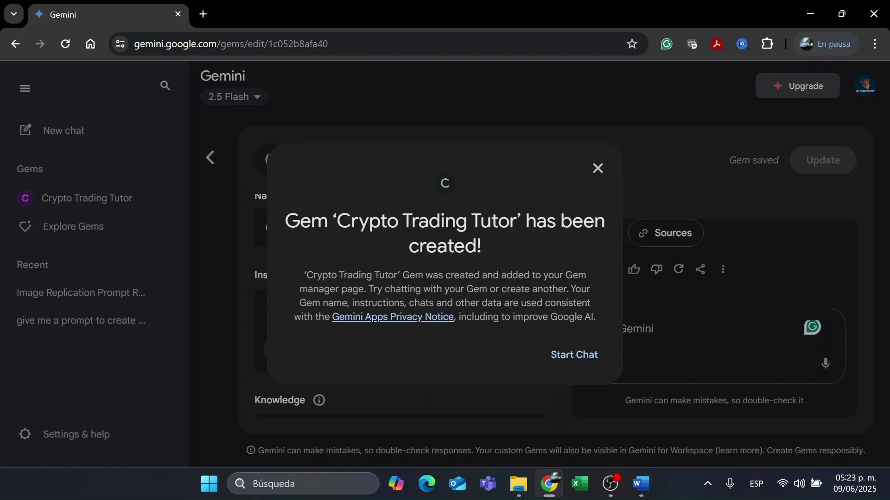
Step: Start a chat with Crypto Trading Tutor and request a 3-step candlestick learning plan
{"action": "left_click", "coordinate": [575, 354]}
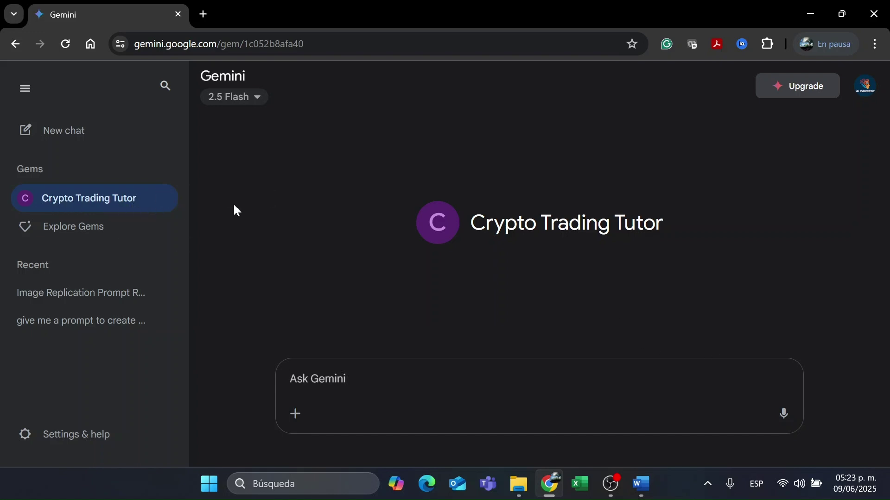
{"action": "left_click_drag", "start_coordinate": [290, 362], "coordinate": [325, 379]}
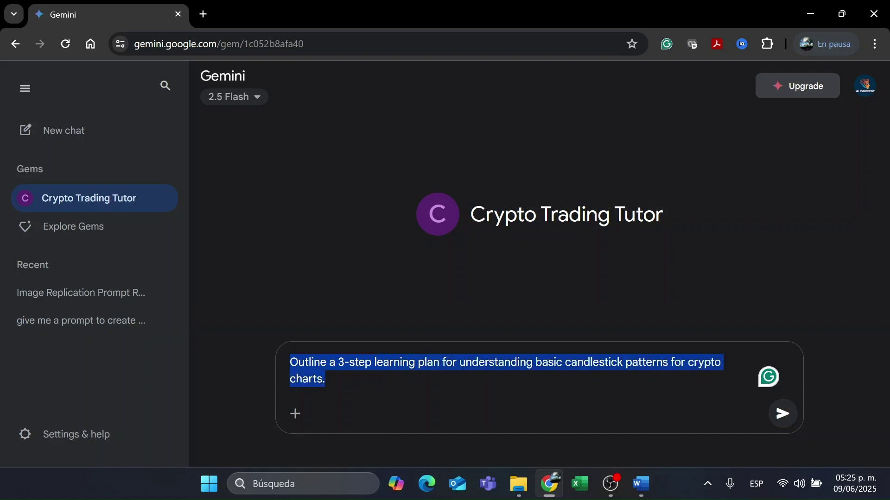
{"action": "left_click", "coordinate": [784, 416]}
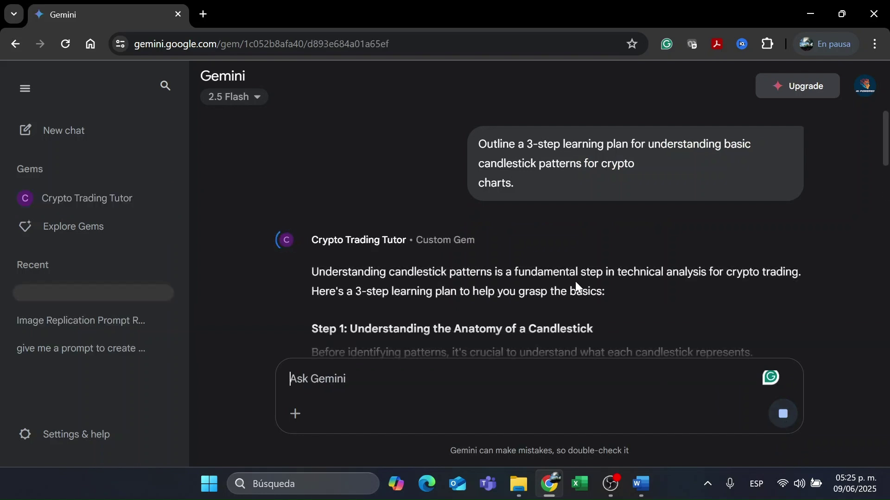
{"action": "scroll", "coordinate": [574, 285], "scroll_direction": "down", "scroll_amount": 5}
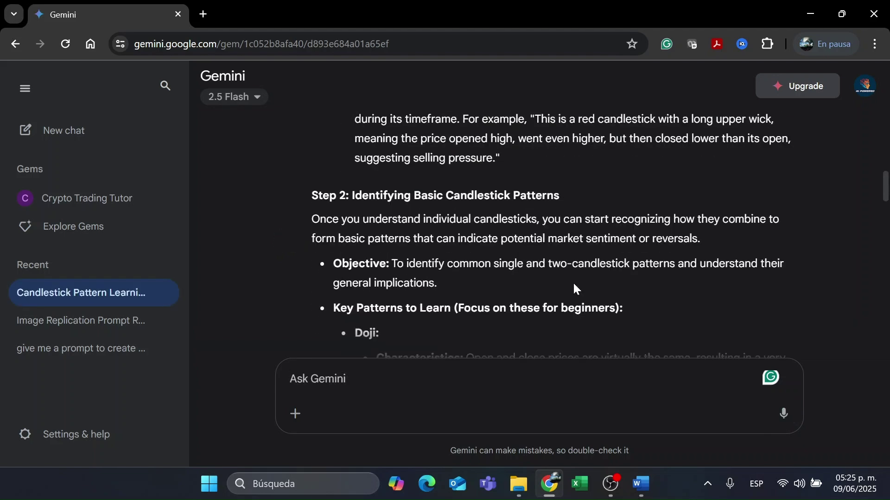
{"action": "scroll", "coordinate": [573, 288], "scroll_direction": "down", "scroll_amount": 1}
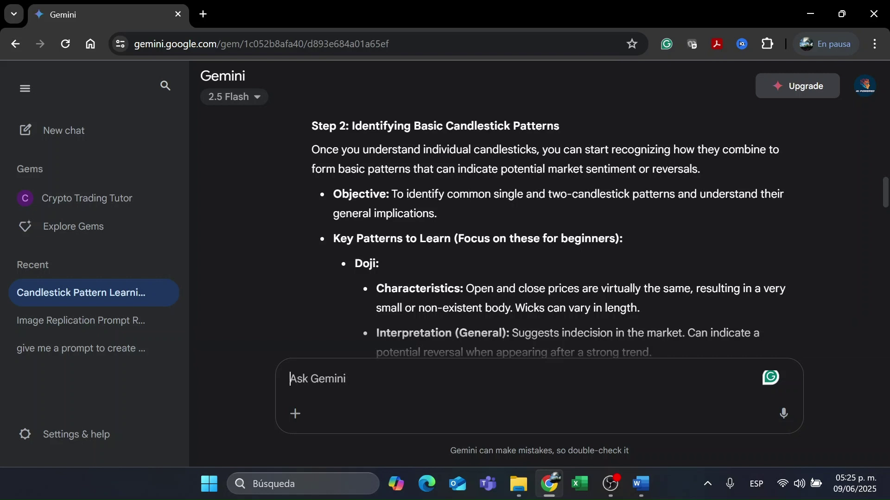
{"action": "scroll", "coordinate": [539, 237], "scroll_direction": "up", "scroll_amount": 10}
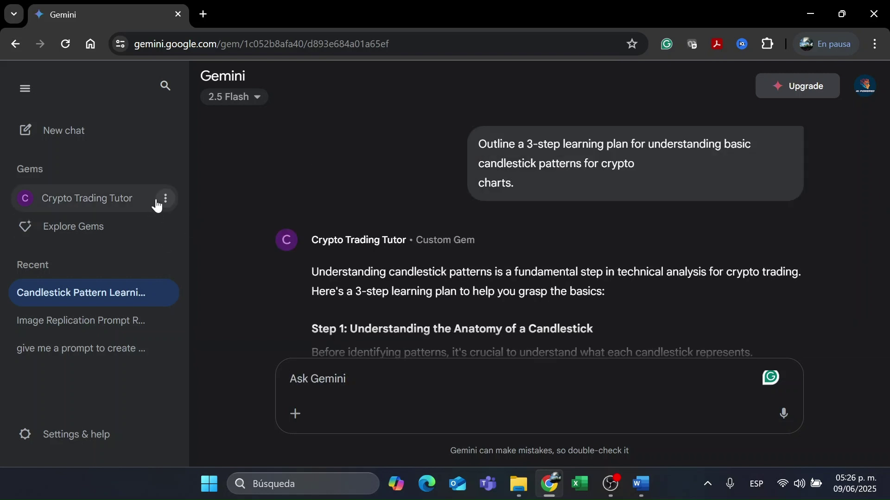
Step: Pin the Crypto Trading Tutor Gem from its sidebar three-dot menu
{"action": "left_click", "coordinate": [165, 202]}
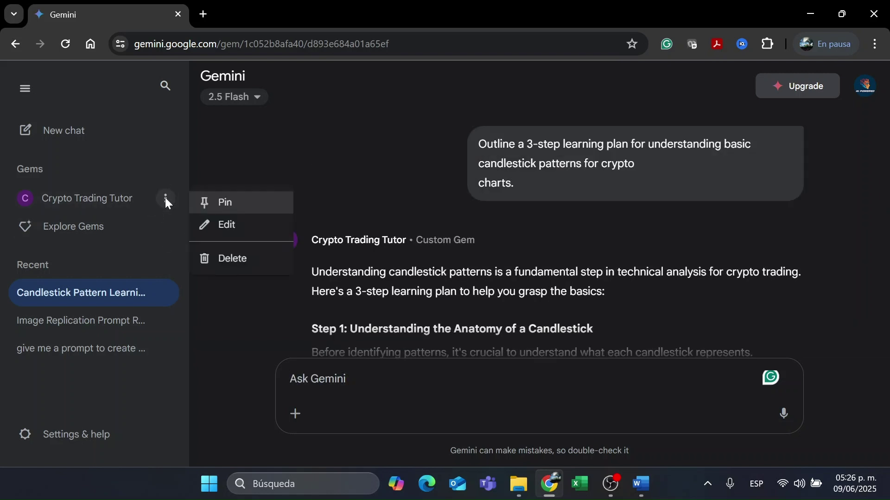
{"action": "left_click", "coordinate": [232, 204]}
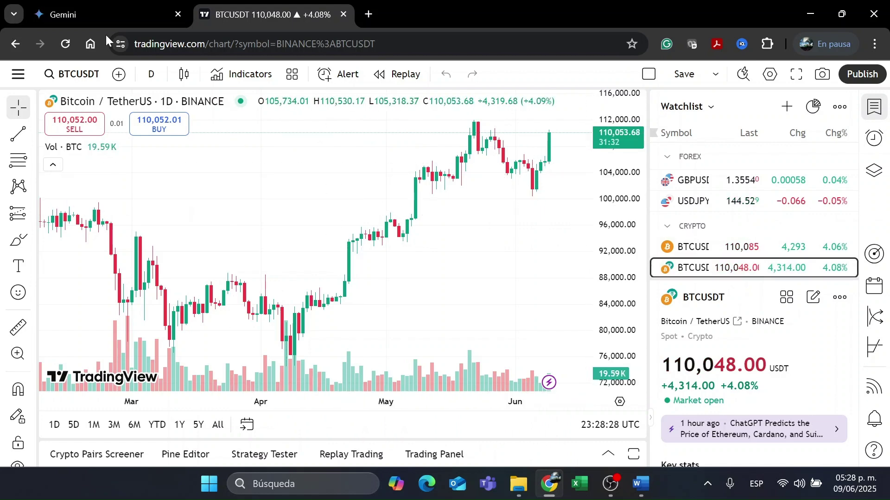
Step: Send the Bitcoin chart screenshot with a step-by-step entry and risk/benefit analysis request
{"action": "left_click", "coordinate": [96, 19]}
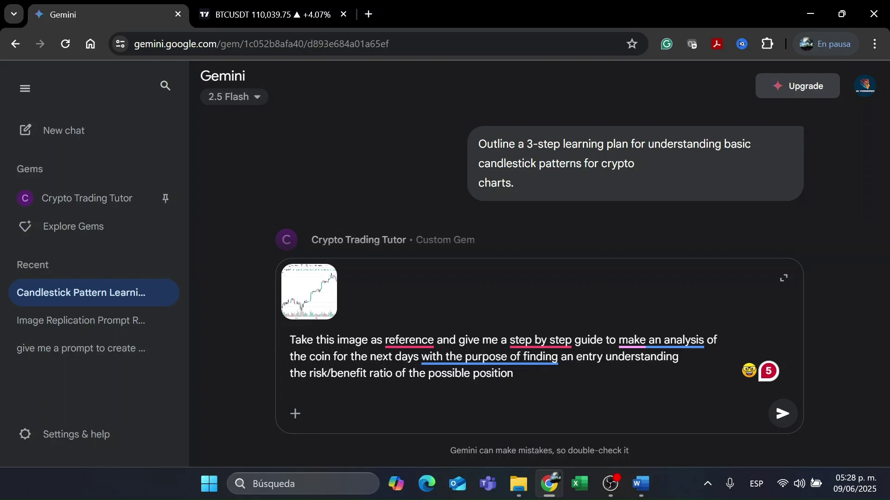
{"action": "double_click", "coordinate": [324, 340]}
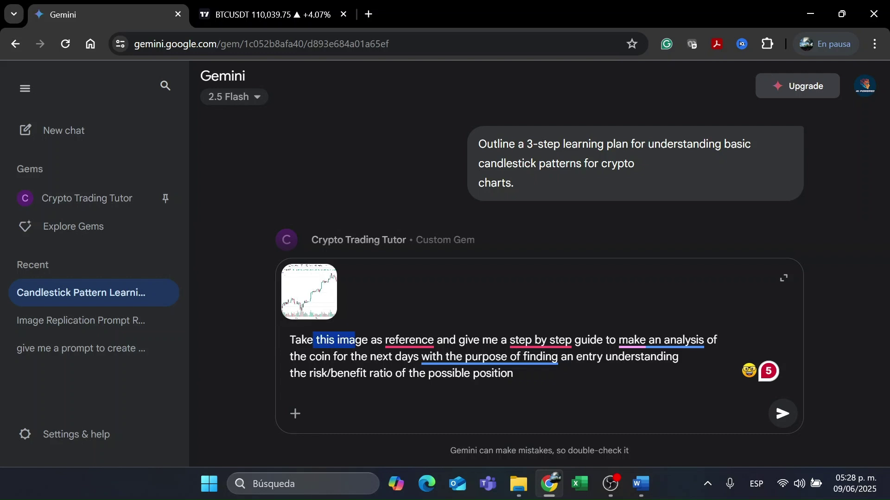
{"action": "key", "text": "ctrl+End"}
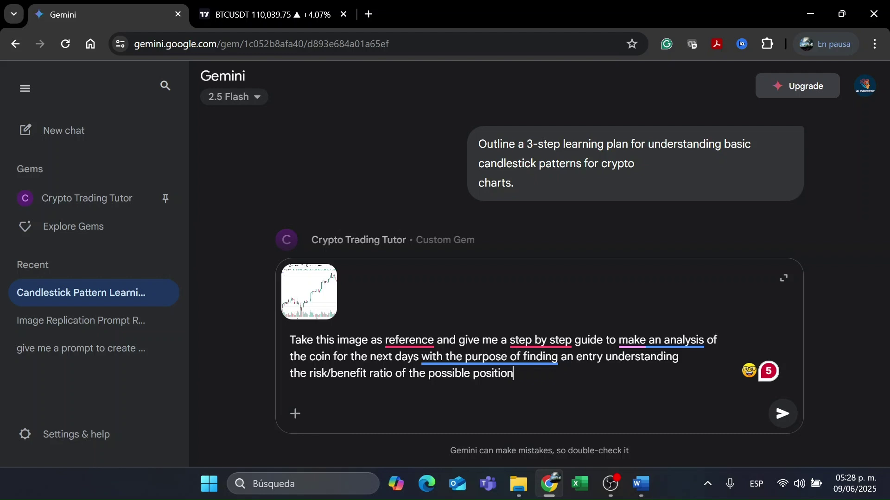
{"action": "key", "text": "Return"}
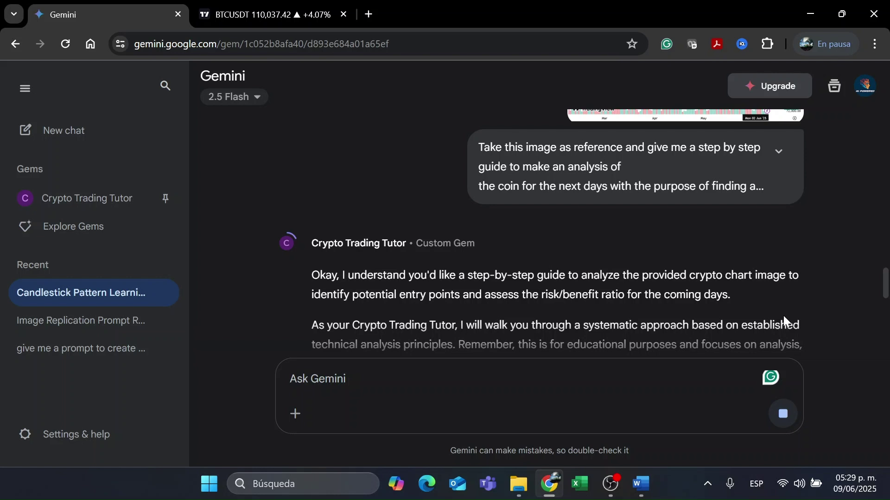
{"action": "scroll", "coordinate": [784, 316], "scroll_direction": "down", "scroll_amount": 5}
{"action": "scroll", "coordinate": [767, 300], "scroll_direction": "down", "scroll_amount": 1}
{"action": "scroll", "coordinate": [767, 299], "scroll_direction": "down", "scroll_amount": 1}
{"action": "scroll", "coordinate": [766, 299], "scroll_direction": "down", "scroll_amount": 1}
{"action": "scroll", "coordinate": [767, 299], "scroll_direction": "down", "scroll_amount": 1}
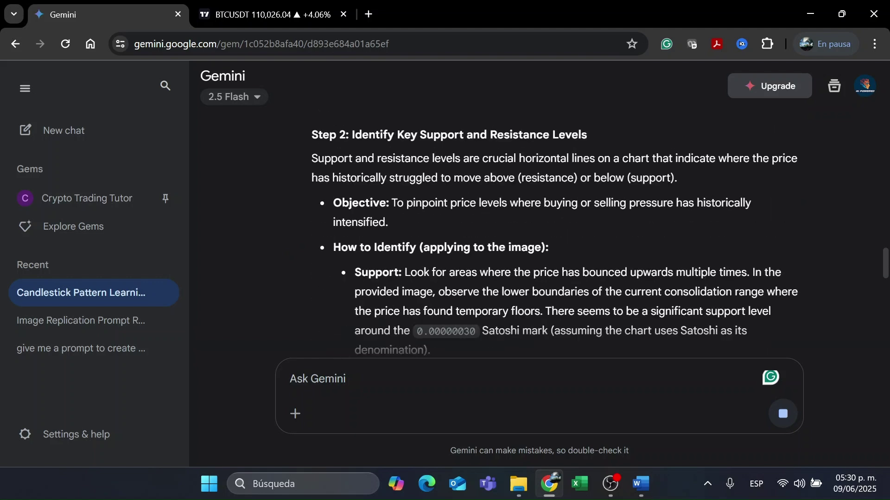
{"action": "scroll", "coordinate": [766, 301], "scroll_direction": "down", "scroll_amount": 3}
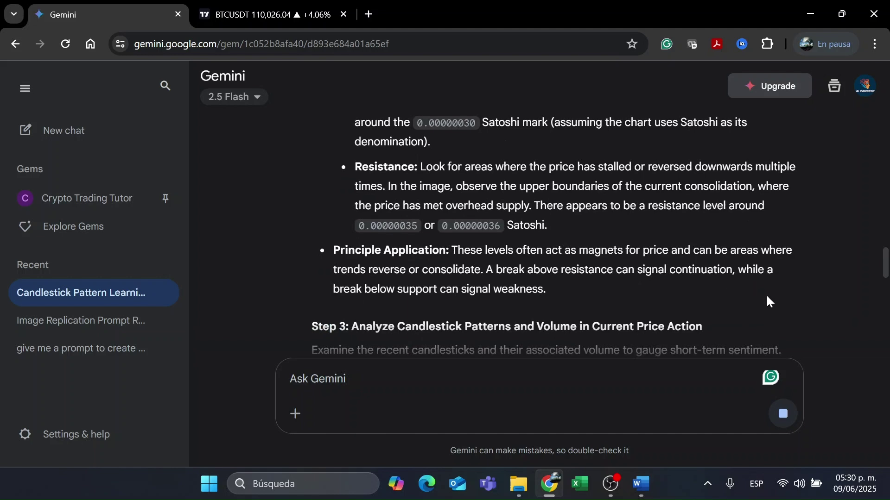
{"action": "scroll", "coordinate": [766, 294], "scroll_direction": "down", "scroll_amount": 5}
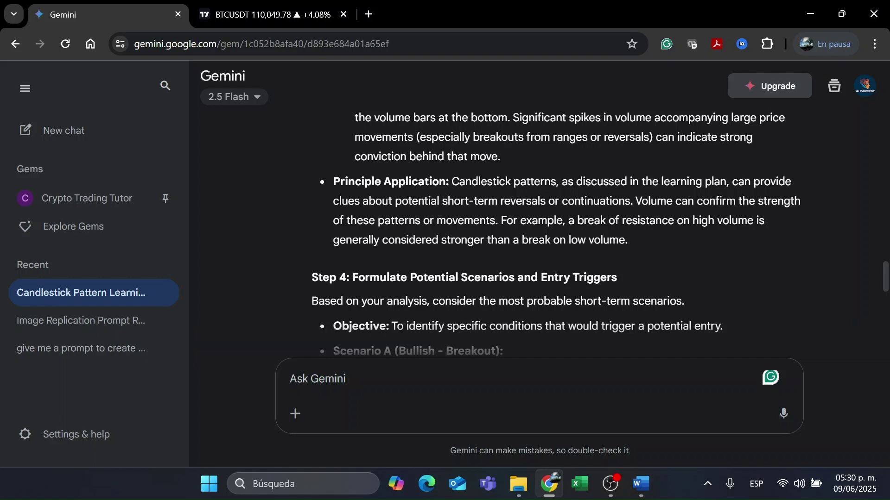
{"action": "scroll", "coordinate": [556, 230], "scroll_direction": "down", "scroll_amount": 5}
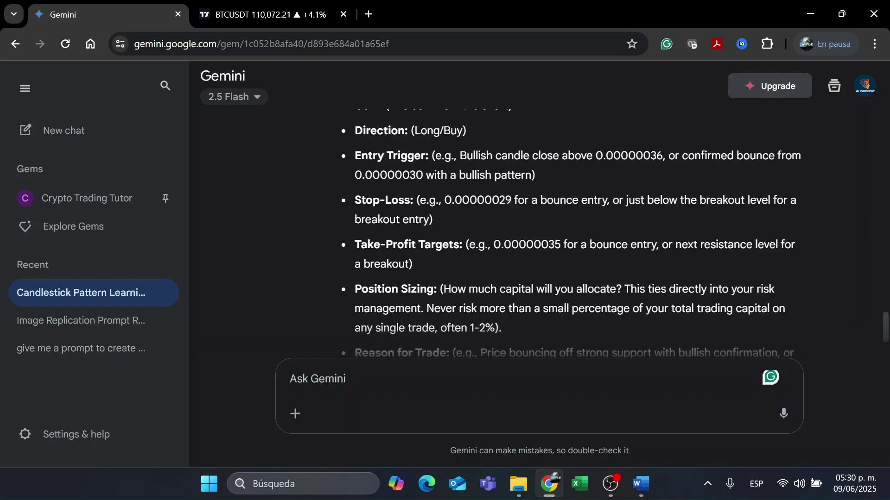
{"action": "scroll", "coordinate": [699, 357], "scroll_direction": "down", "scroll_amount": 10}
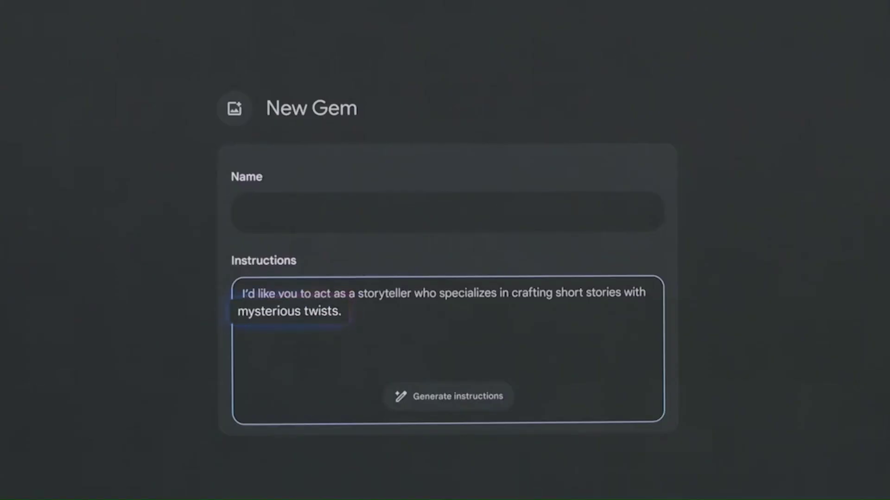
{"action": "type", "text": "Help me brainstorm ways to build the plot based on the July draft in @"}
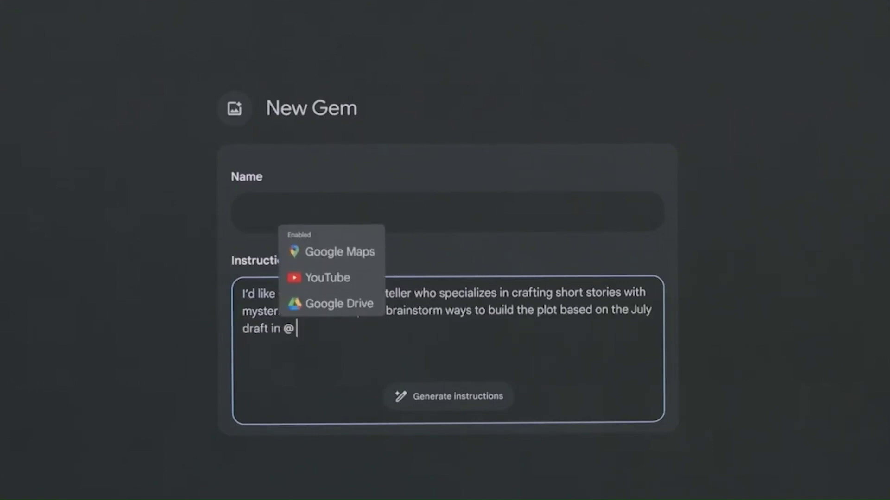